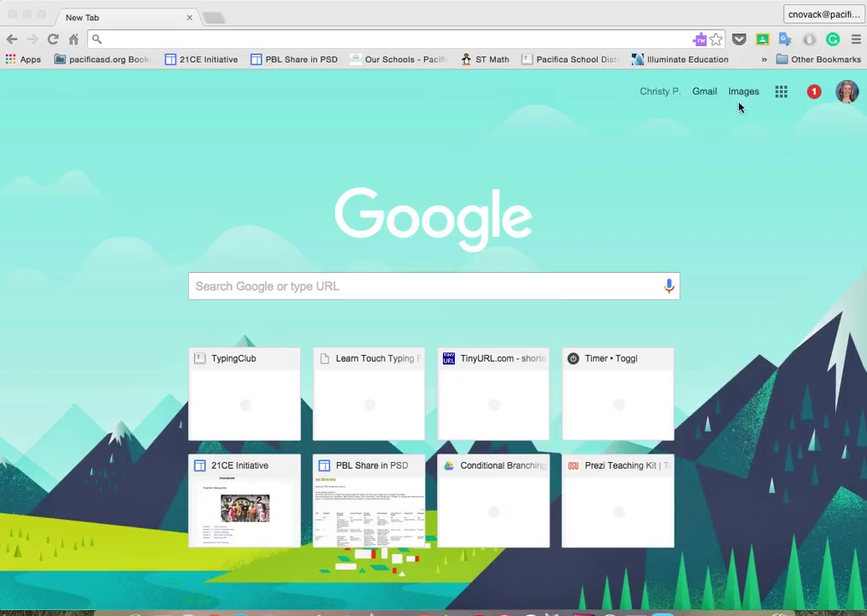
Step: Open Google Drive from the Google apps and close the My Drive activity details
{"action": "left_click", "coordinate": [782, 89]}
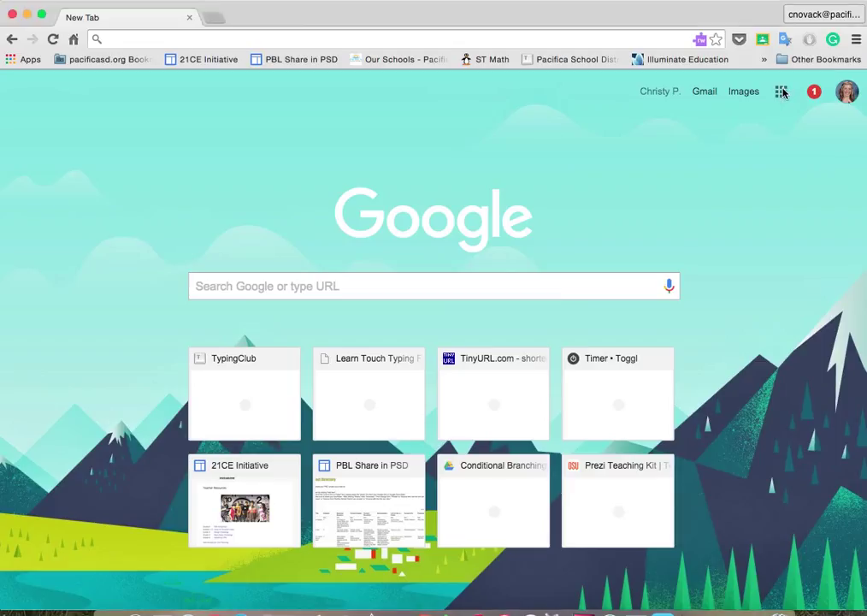
{"action": "left_click", "coordinate": [783, 92]}
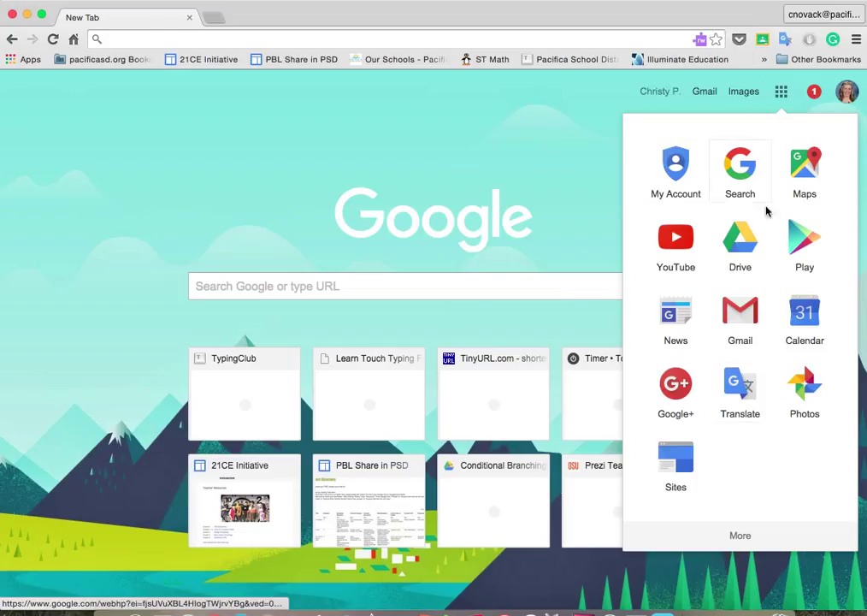
{"action": "left_click", "coordinate": [741, 238]}
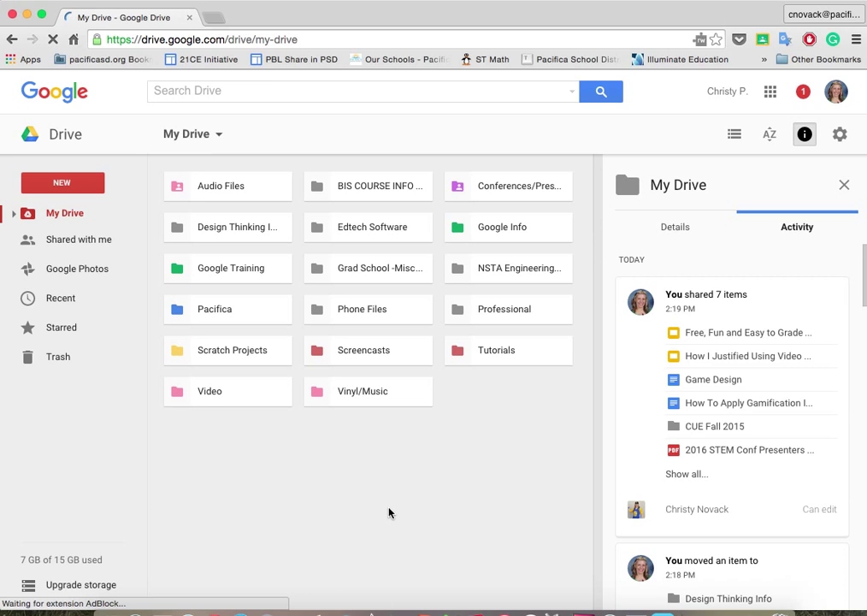
{"action": "left_click", "coordinate": [843, 186]}
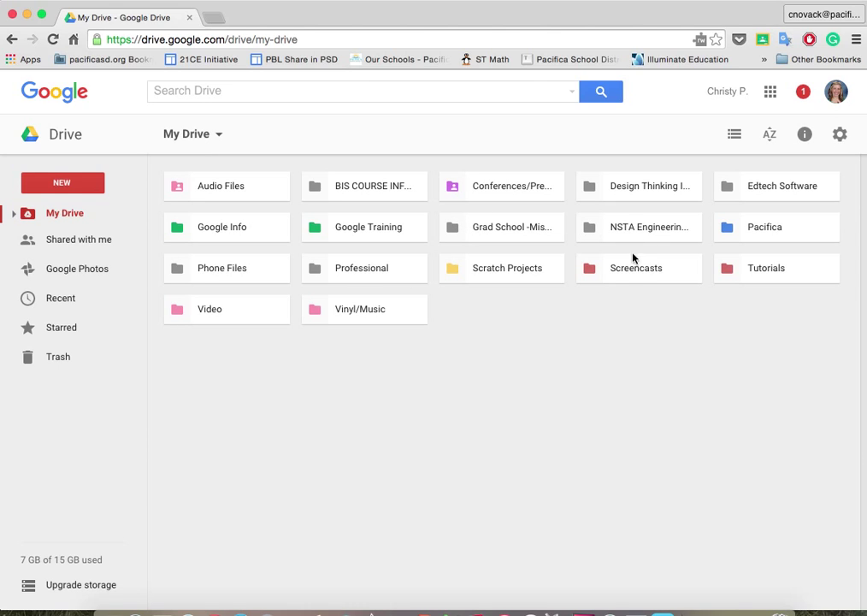
Step: Look through the My Drive folders as a list, and return to the grid layout
{"action": "left_click", "coordinate": [735, 139]}
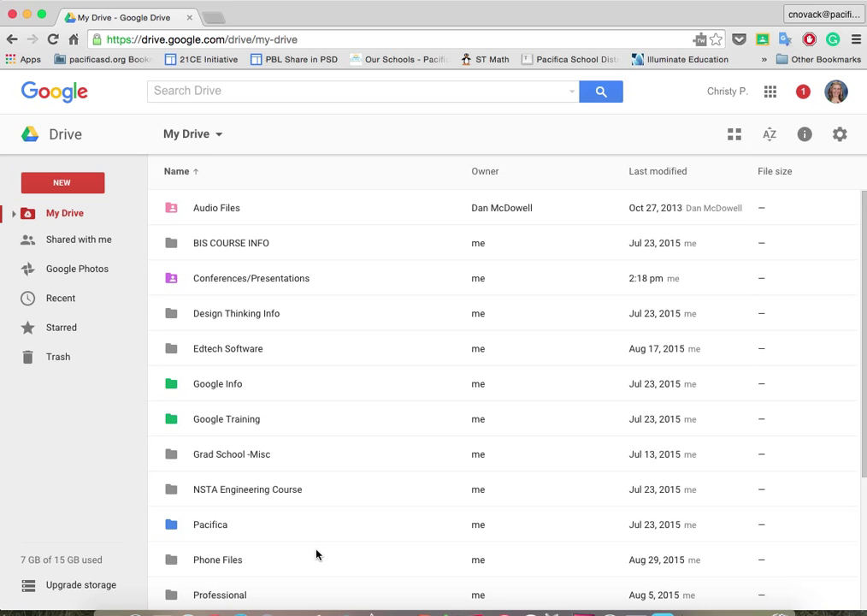
{"action": "scroll", "coordinate": [317, 554], "scroll_direction": "down", "scroll_amount": 2}
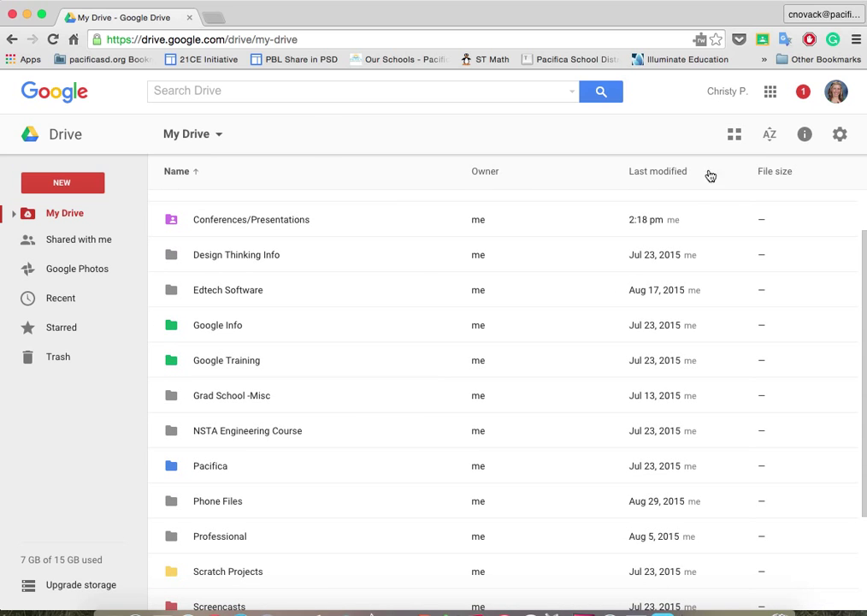
{"action": "left_click", "coordinate": [733, 135]}
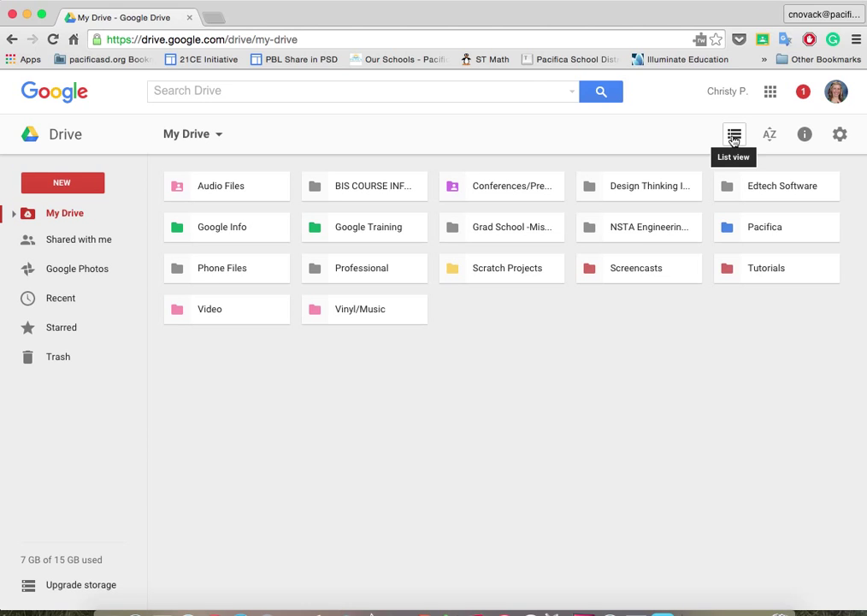
Step: Sort the My Drive folders by last modified, and display them in the grid layout
{"action": "left_click", "coordinate": [769, 136]}
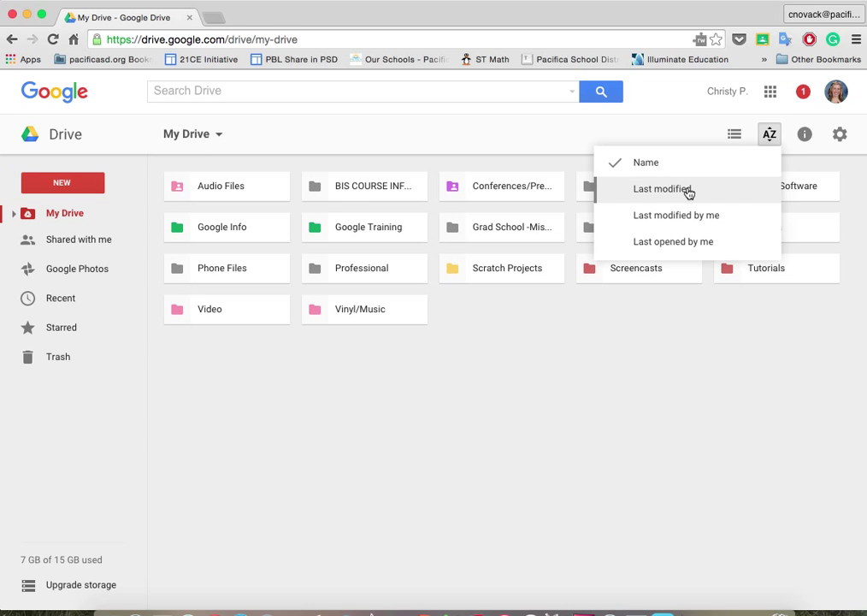
{"action": "left_click", "coordinate": [737, 140]}
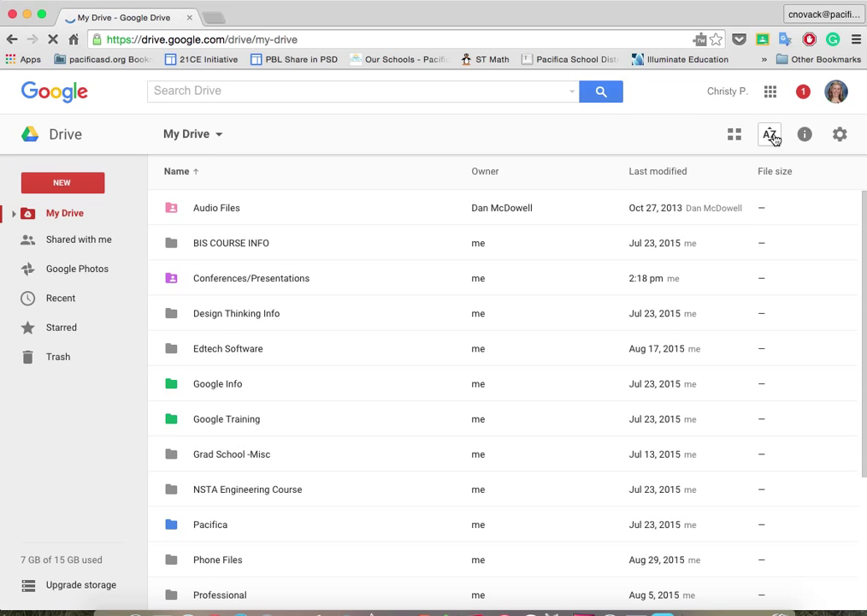
{"action": "left_click", "coordinate": [771, 137]}
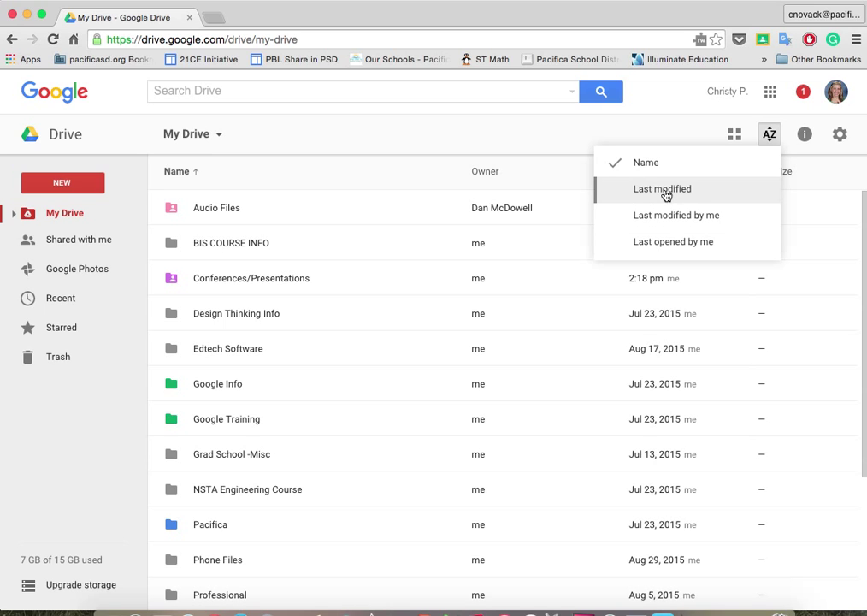
{"action": "left_click", "coordinate": [666, 192]}
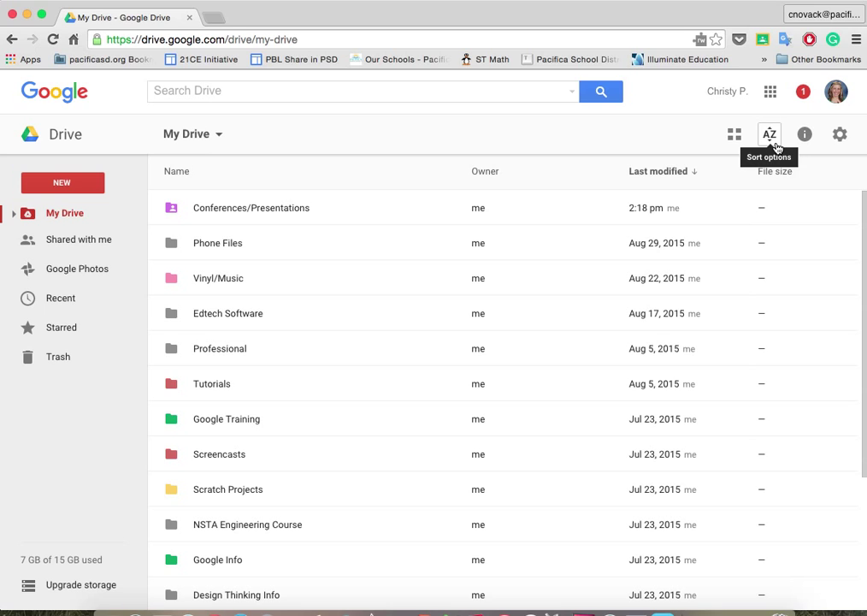
{"action": "left_click", "coordinate": [735, 135]}
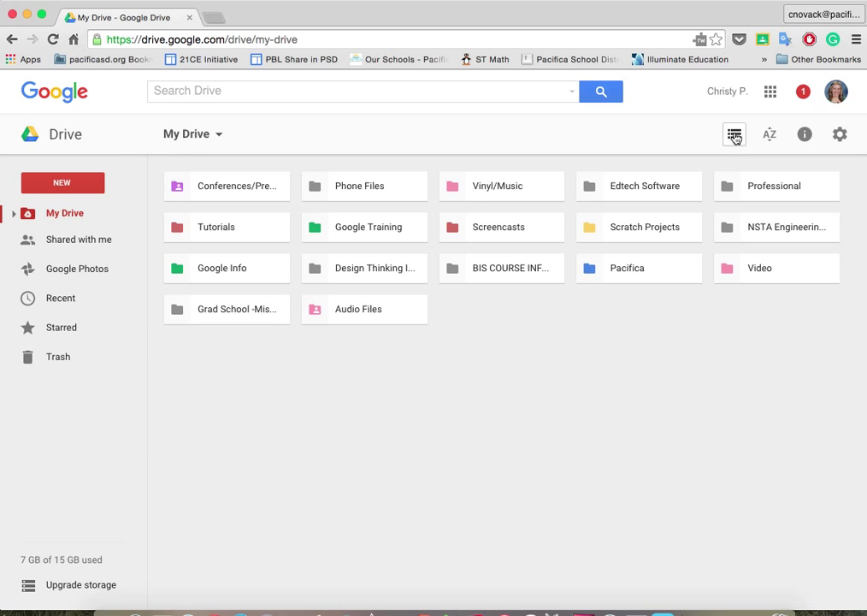
Step: Examine the activity history of My Drive from today back through last month
{"action": "left_click", "coordinate": [805, 135]}
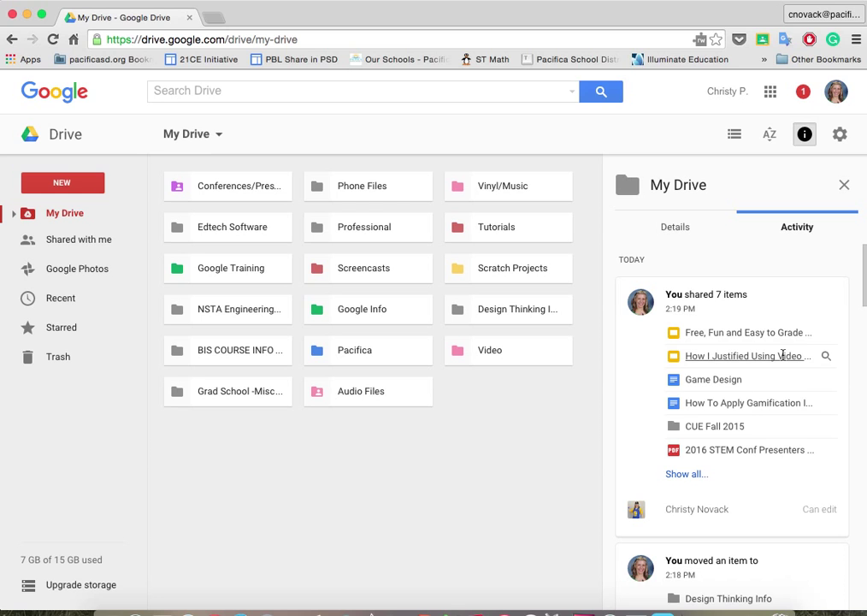
{"action": "scroll", "coordinate": [765, 334], "scroll_direction": "down", "scroll_amount": 2}
{"action": "scroll", "coordinate": [765, 334], "scroll_direction": "down", "scroll_amount": 5}
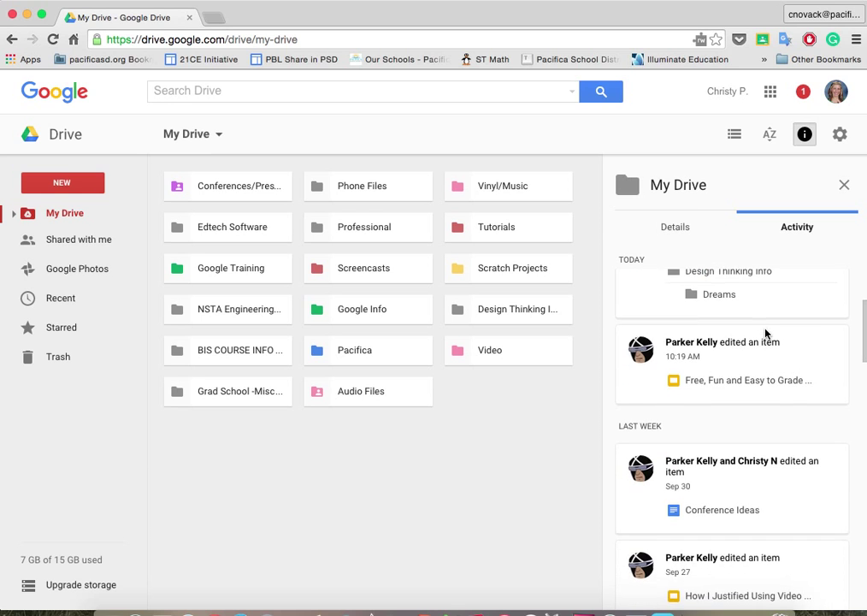
{"action": "scroll", "coordinate": [765, 333], "scroll_direction": "down", "scroll_amount": 3}
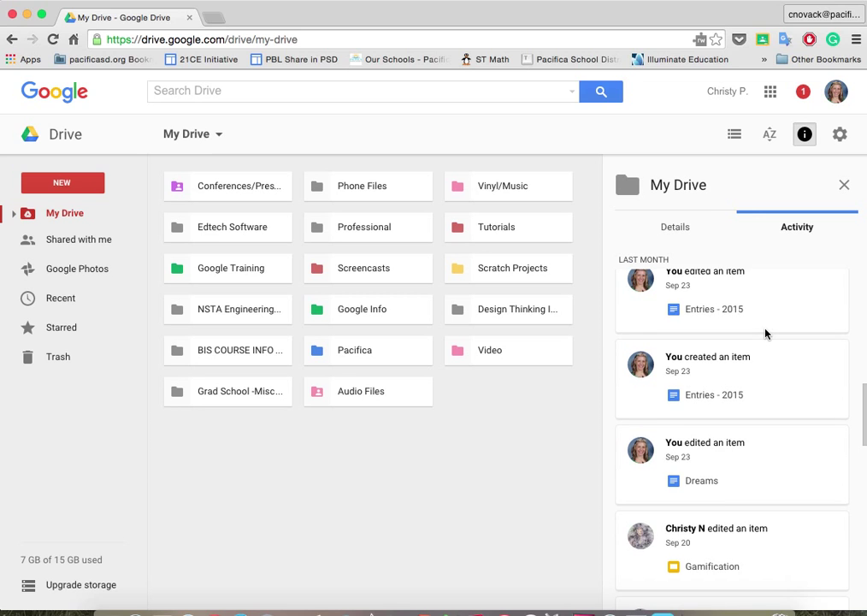
{"action": "scroll", "coordinate": [765, 333], "scroll_direction": "down", "scroll_amount": 2}
{"action": "scroll", "coordinate": [765, 333], "scroll_direction": "down", "scroll_amount": 1}
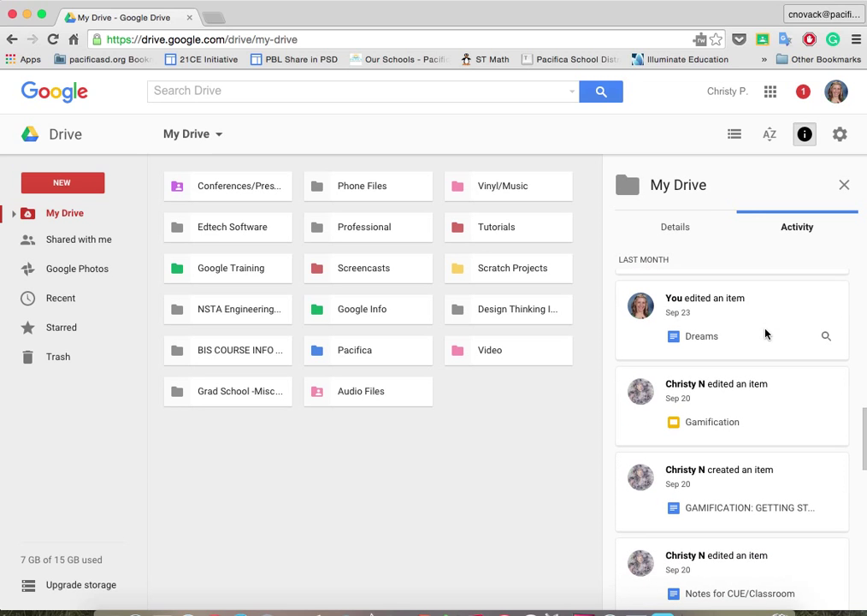
{"action": "scroll", "coordinate": [766, 333], "scroll_direction": "down", "scroll_amount": 2}
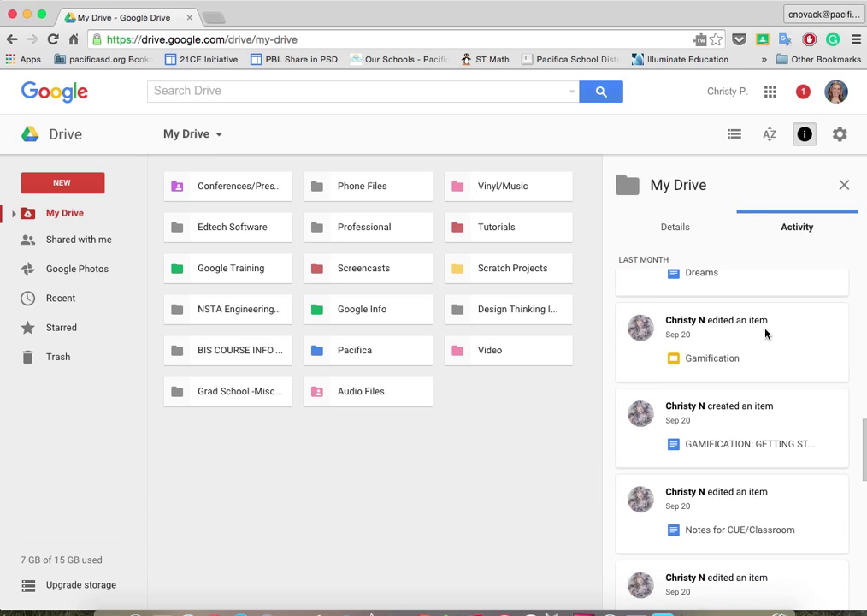
{"action": "scroll", "coordinate": [765, 334], "scroll_direction": "up", "scroll_amount": 1}
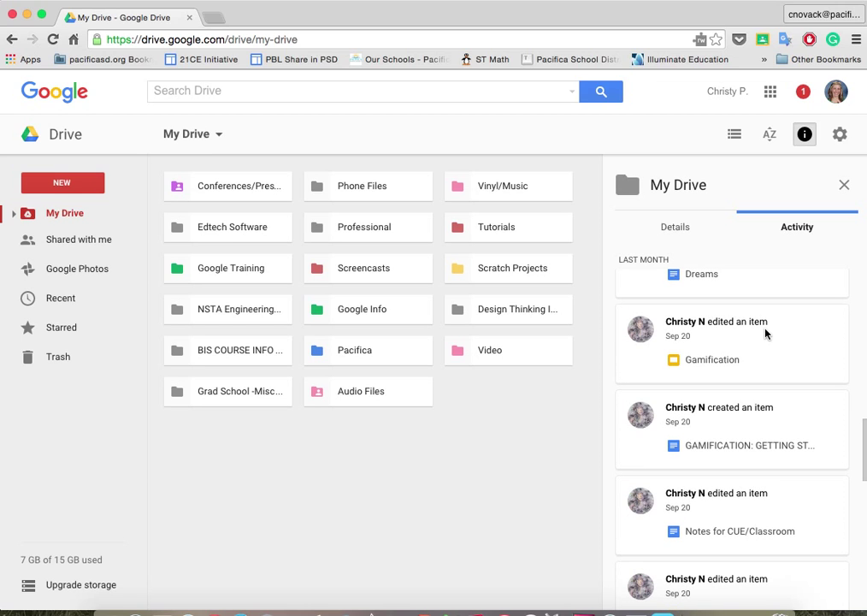
{"action": "scroll", "coordinate": [765, 334], "scroll_direction": "up", "scroll_amount": 2}
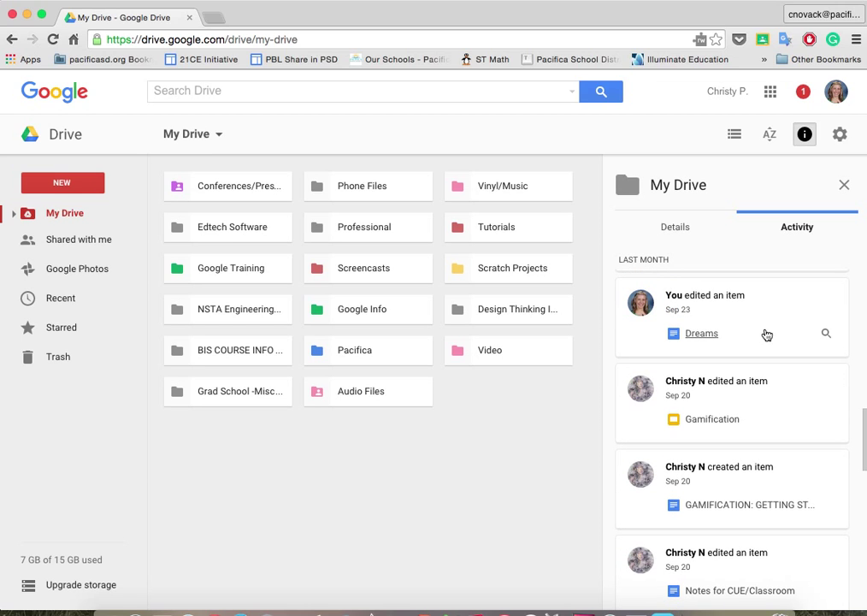
{"action": "scroll", "coordinate": [775, 294], "scroll_direction": "down", "scroll_amount": 3}
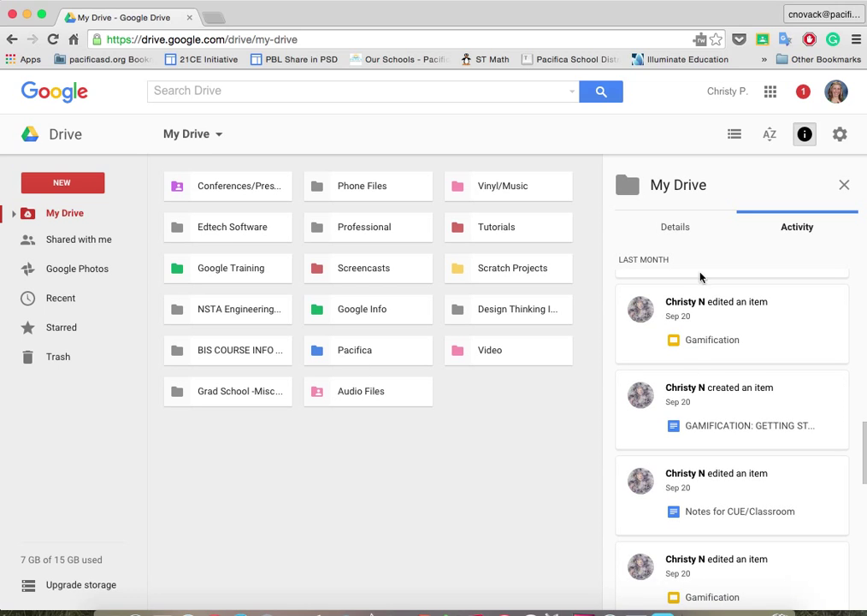
Step: Review the activity history of the Google Training folder, and deselect the folder
{"action": "left_click", "coordinate": [227, 274]}
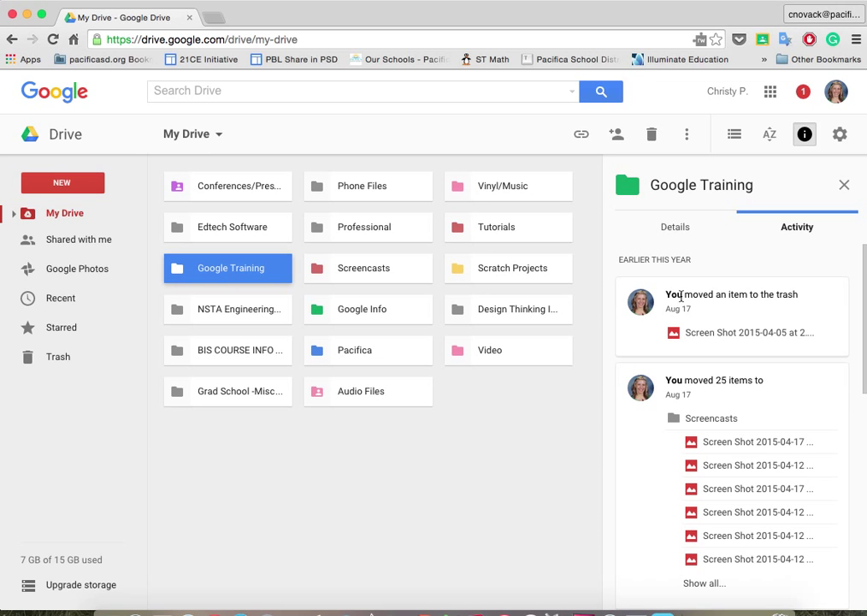
{"action": "scroll", "coordinate": [663, 443], "scroll_direction": "down", "scroll_amount": 3}
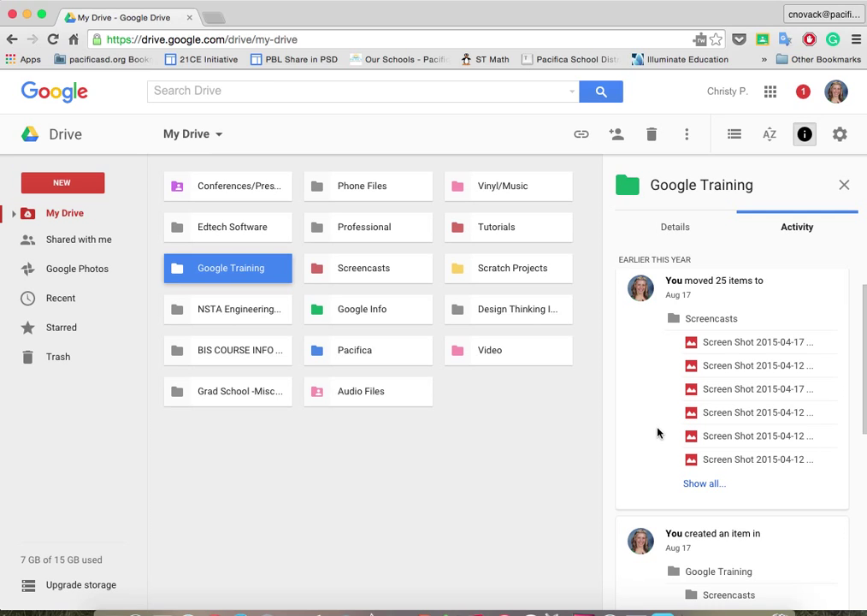
{"action": "left_click", "coordinate": [450, 477]}
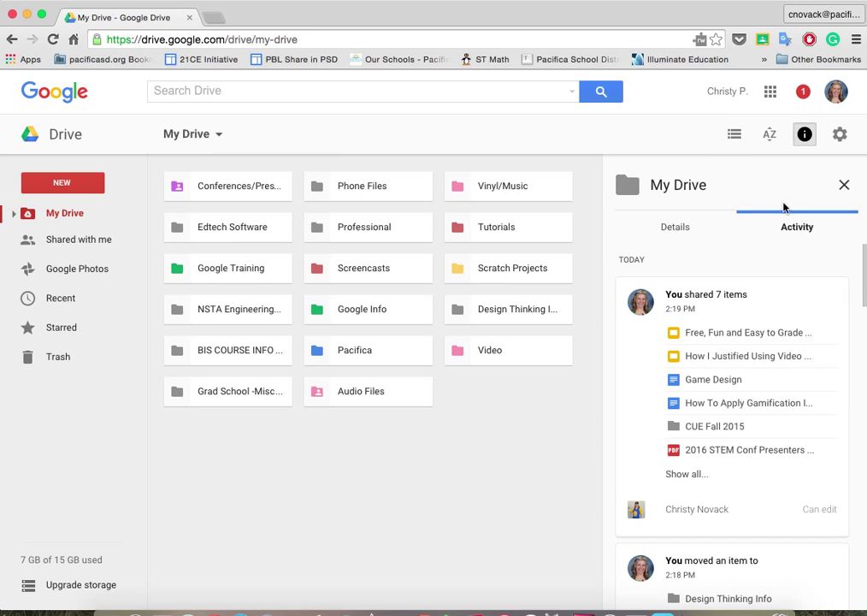
Step: View the sharing status and file details of the Google Training folder, and close the details
{"action": "left_click", "coordinate": [675, 229]}
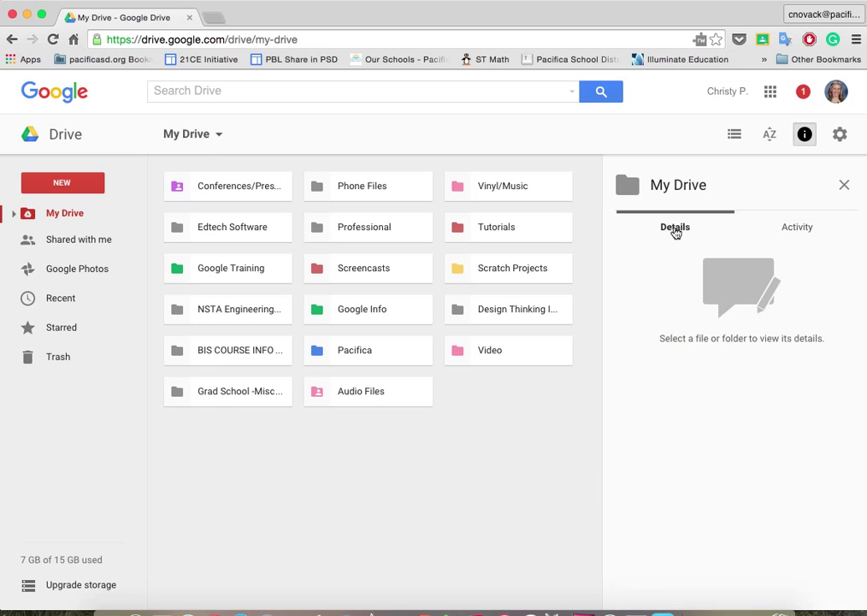
{"action": "left_click", "coordinate": [204, 275]}
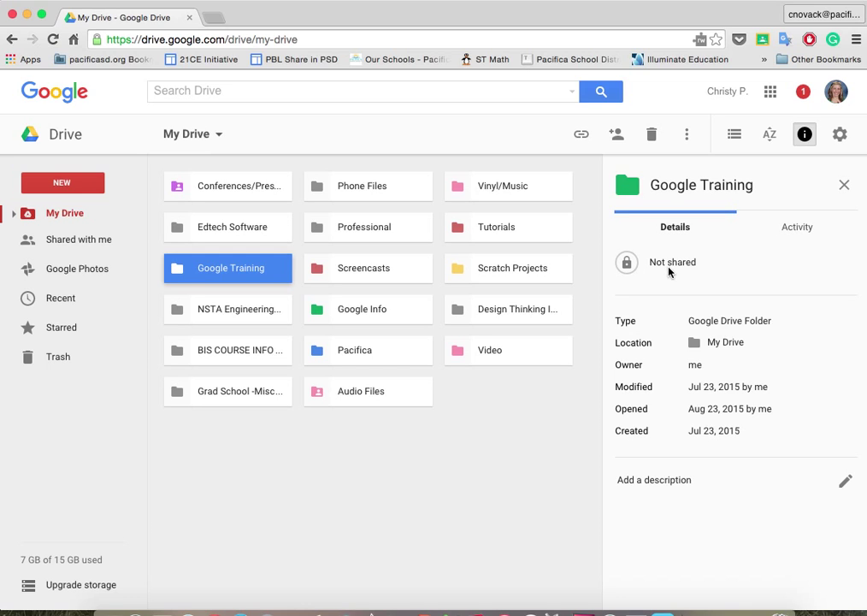
{"action": "left_click", "coordinate": [842, 188]}
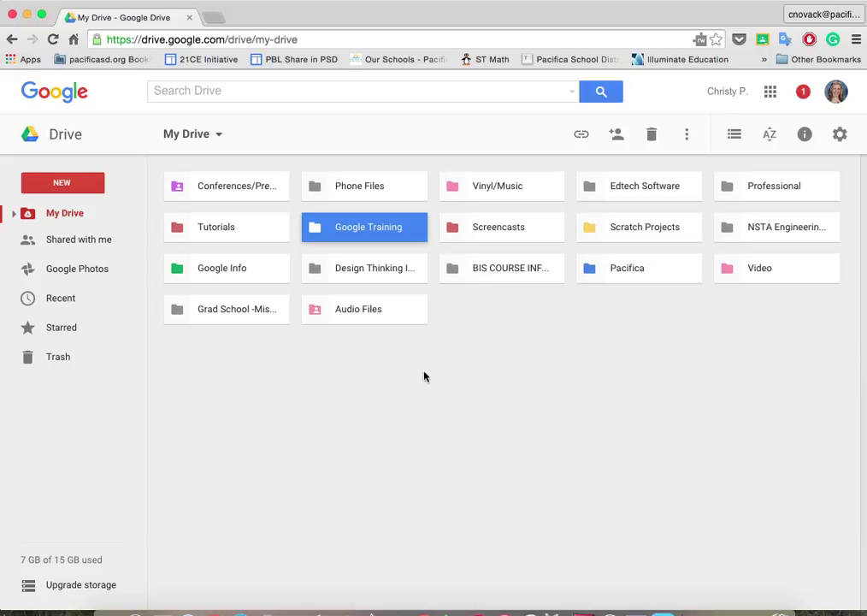
{"action": "left_click", "coordinate": [535, 354]}
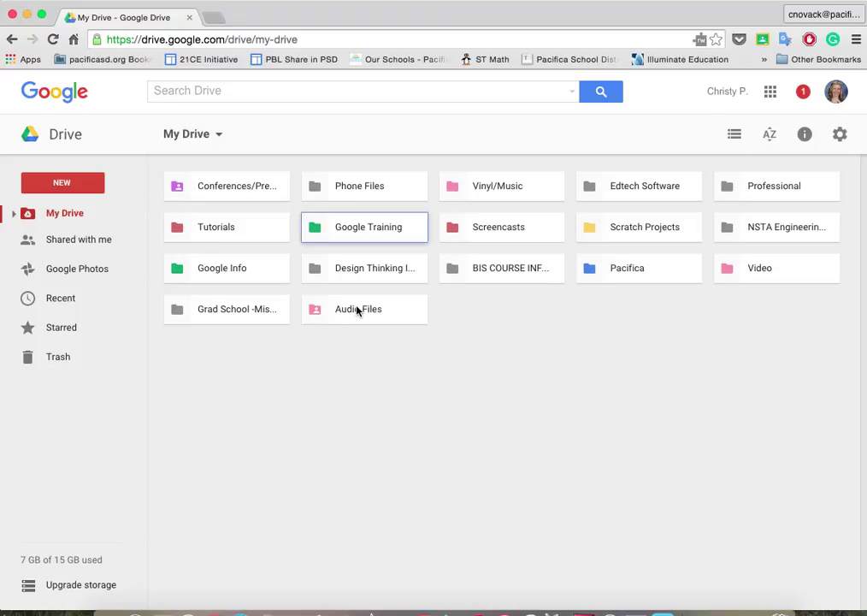
Step: Examine the actions and the folder colour choices available for the Audio Files folder, without applying any
{"action": "right_click", "coordinate": [357, 310]}
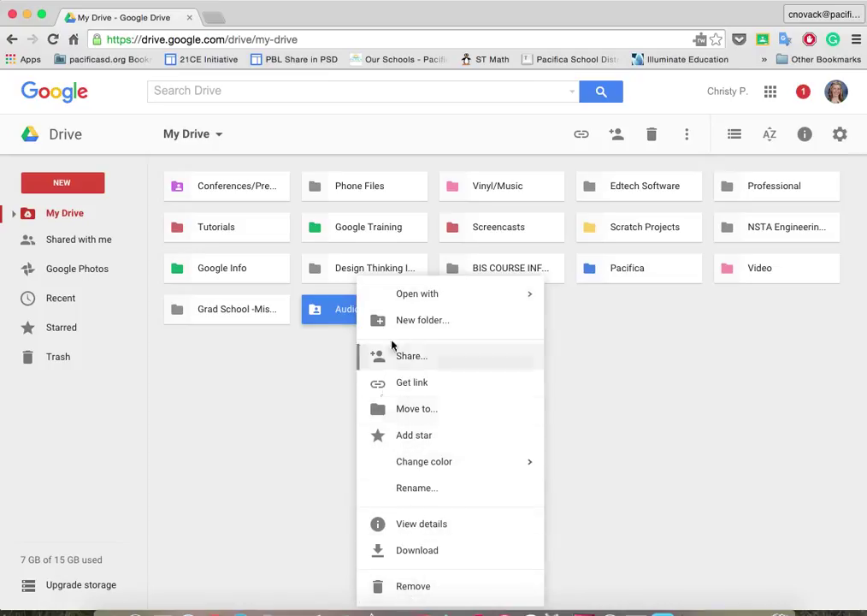
{"action": "mouse_move", "coordinate": [394, 311]}
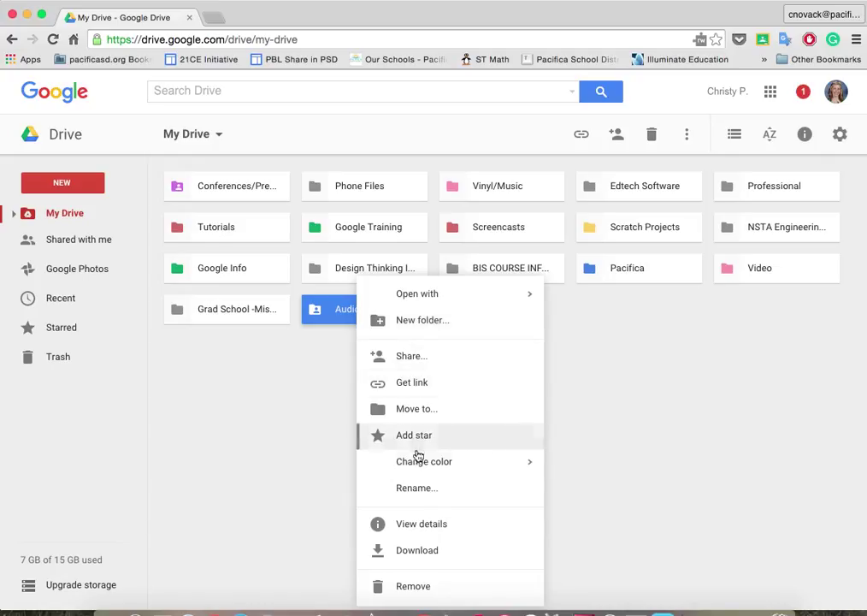
{"action": "mouse_move", "coordinate": [418, 462]}
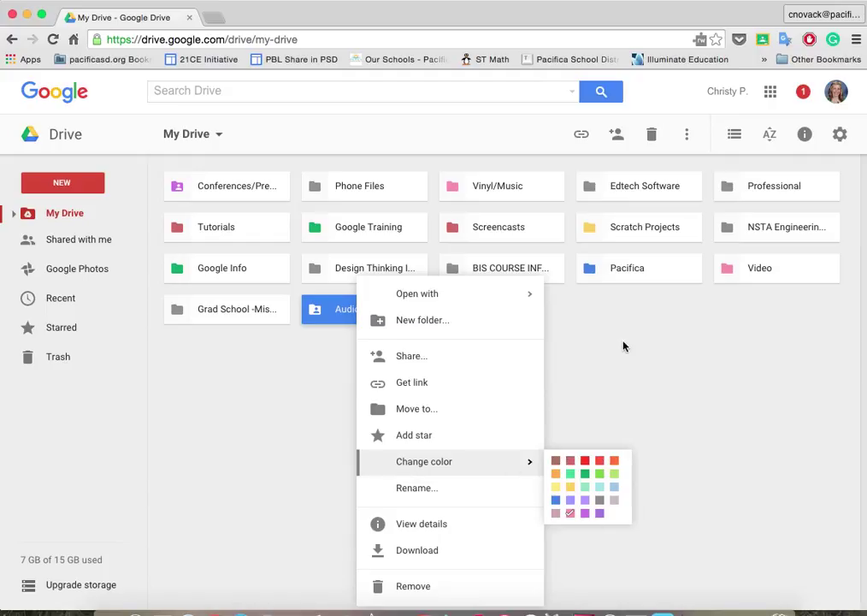
{"action": "left_click", "coordinate": [615, 399]}
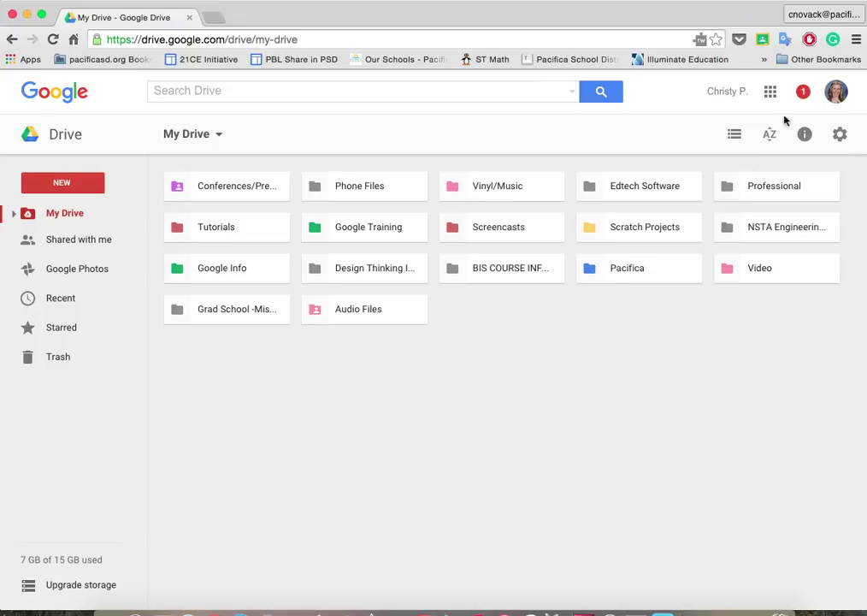
Step: Check which settings and help options Drive offers, without opening any of them
{"action": "left_click", "coordinate": [839, 135]}
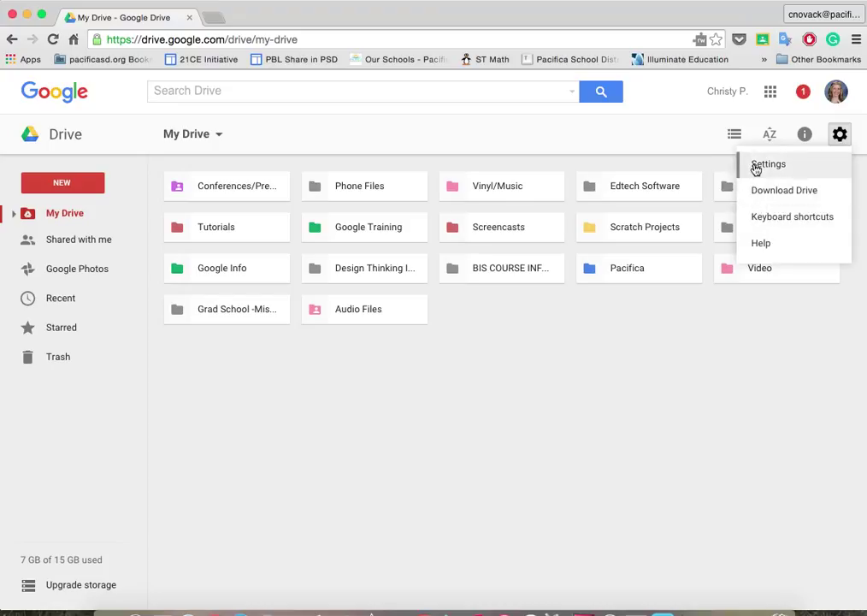
{"action": "left_click", "coordinate": [537, 384]}
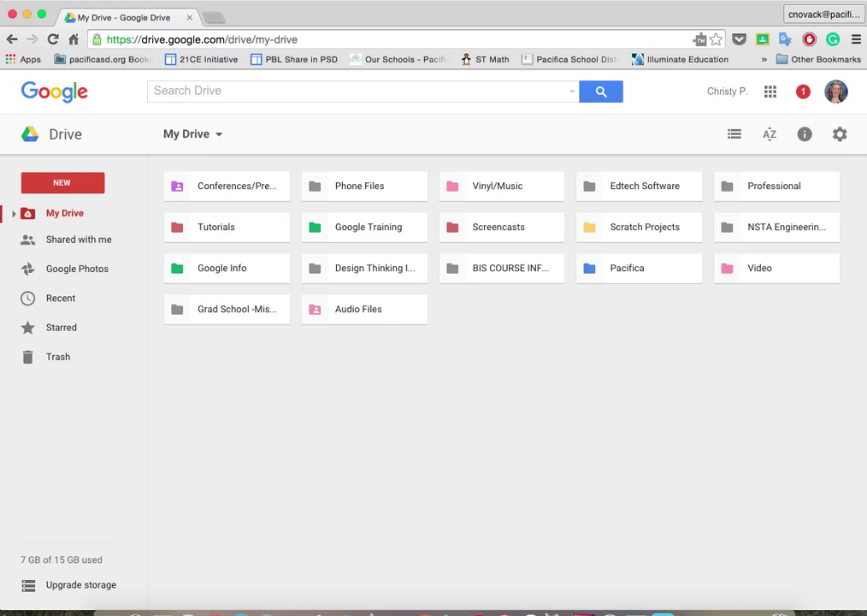
Step: Check which item types and additional apps Drive offers for creating new content, without creating anything
{"action": "left_click", "coordinate": [96, 191]}
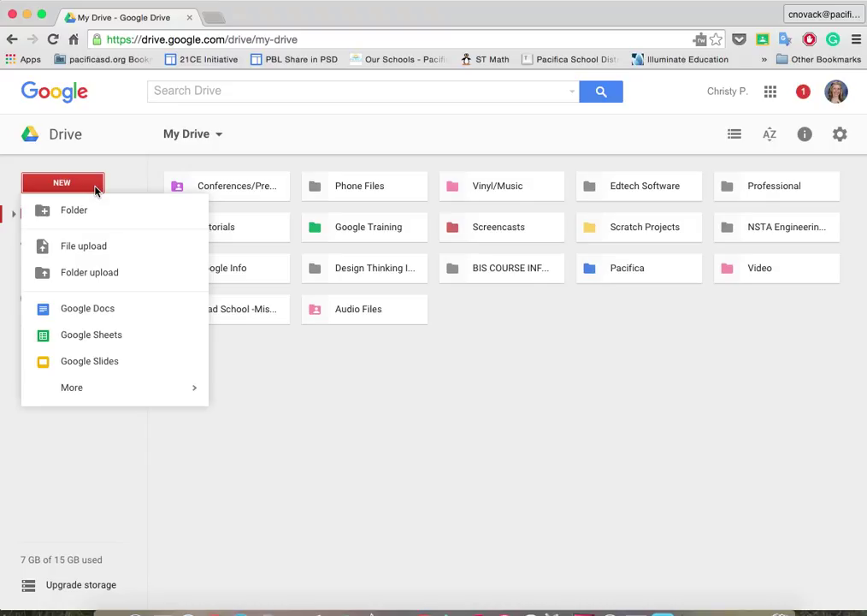
{"action": "mouse_move", "coordinate": [70, 398]}
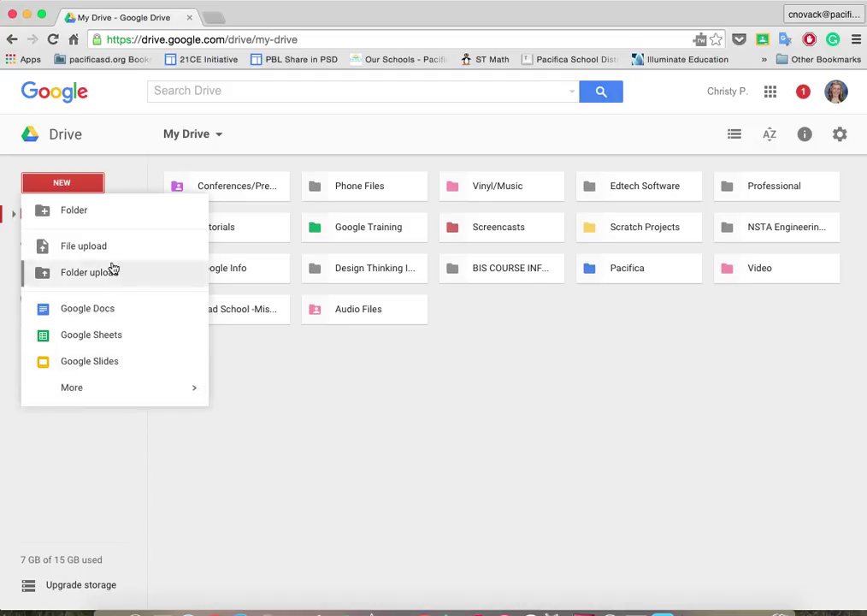
{"action": "mouse_move", "coordinate": [106, 394]}
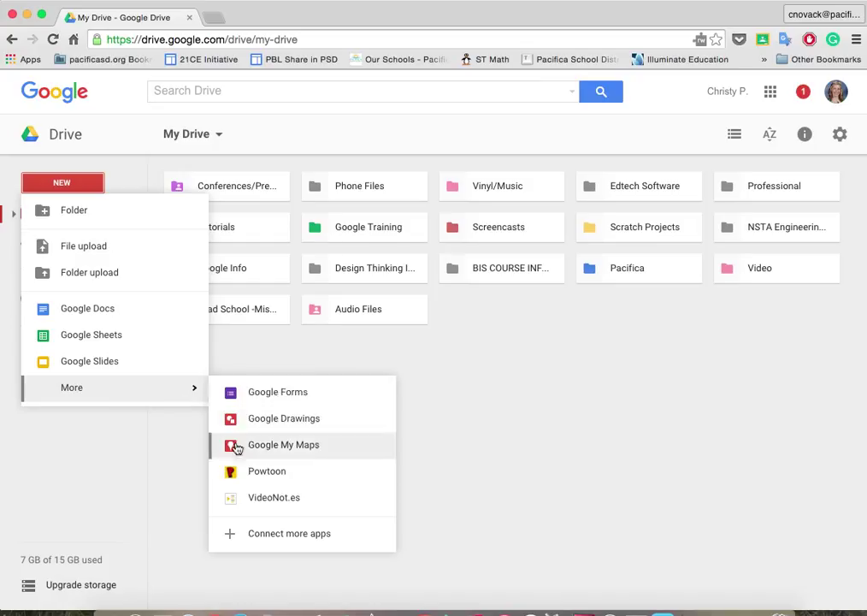
{"action": "left_click", "coordinate": [239, 359]}
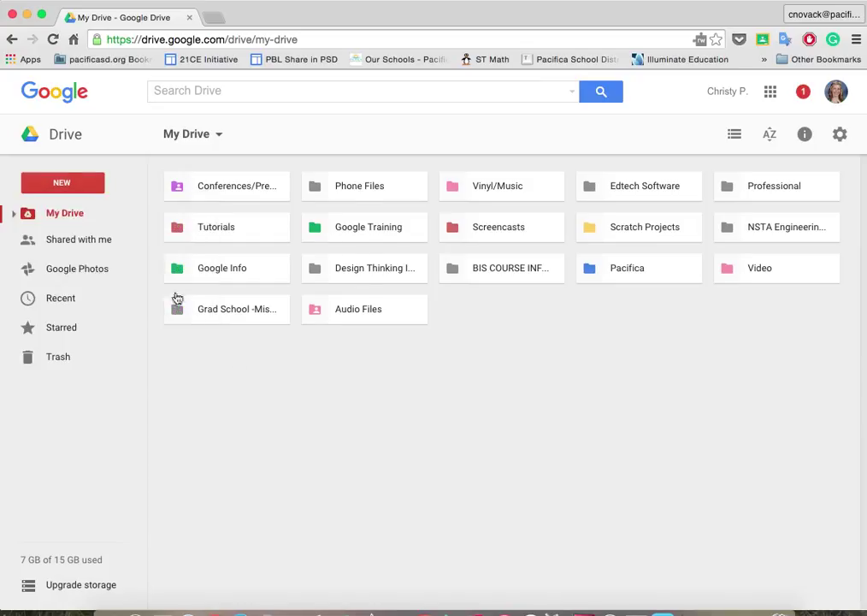
Step: Create a new folder named Practice in My Drive
{"action": "left_click", "coordinate": [69, 185]}
{"action": "left_click", "coordinate": [43, 155]}
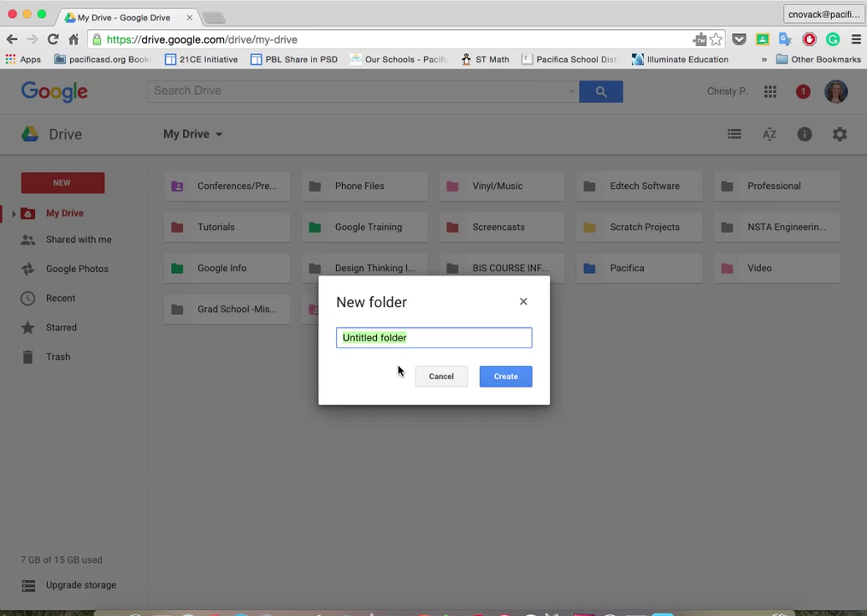
{"action": "type", "text": "Practice"}
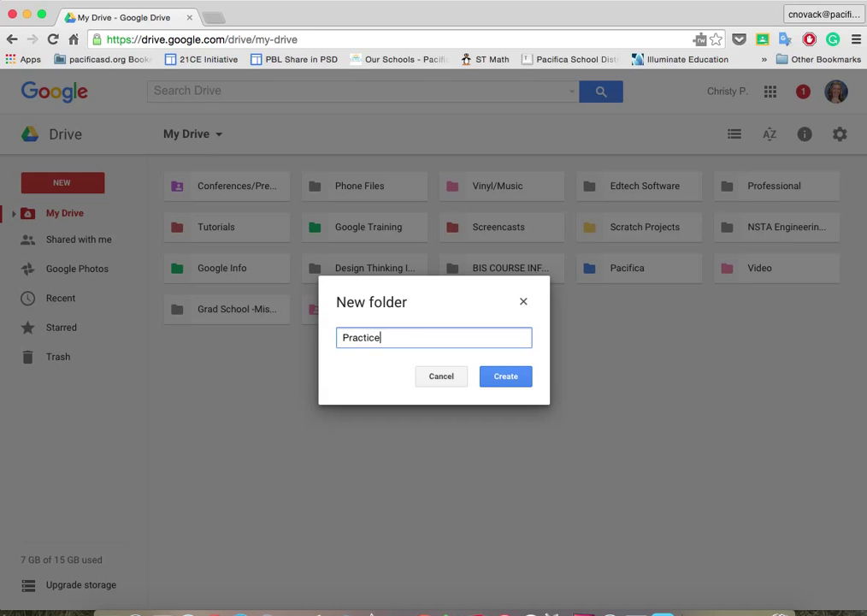
{"action": "left_click", "coordinate": [509, 377]}
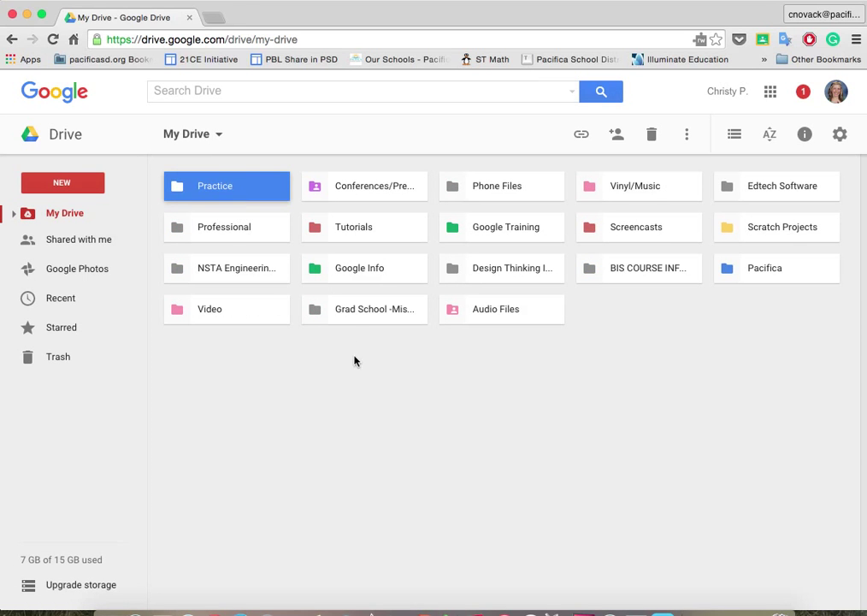
Step: Browse the files and folders shared with this account, and select the ATD Golden Gate folder shared earlier this week
{"action": "left_click", "coordinate": [68, 246]}
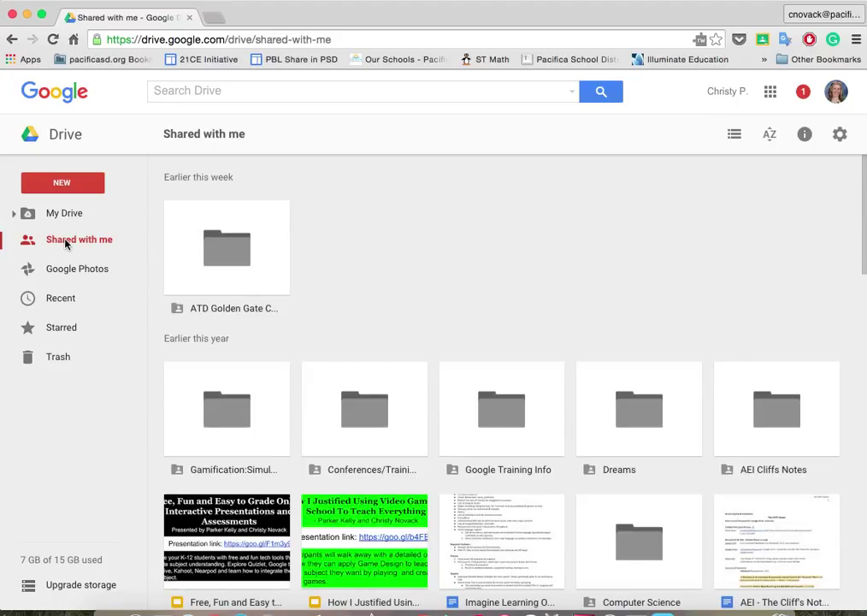
{"action": "scroll", "coordinate": [301, 313], "scroll_direction": "down", "scroll_amount": 5}
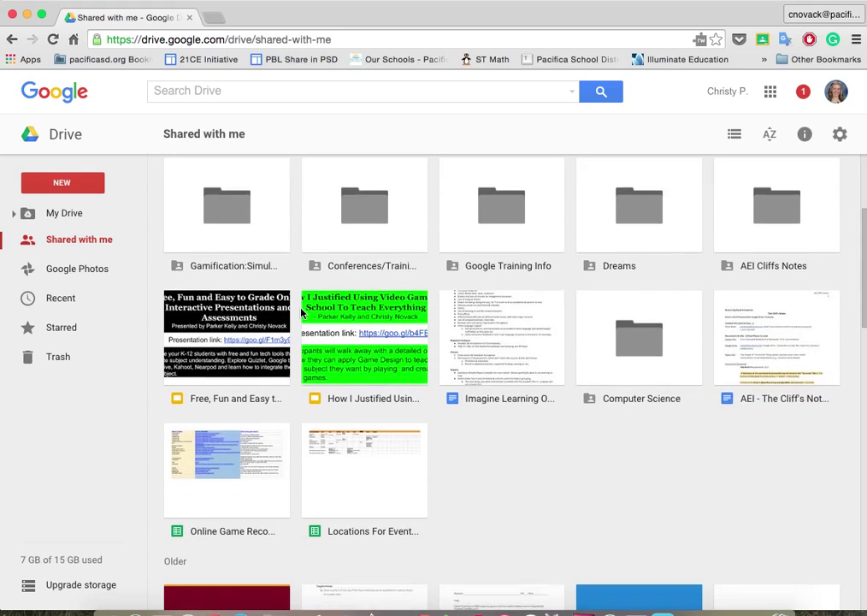
{"action": "scroll", "coordinate": [301, 313], "scroll_direction": "down", "scroll_amount": 2}
{"action": "scroll", "coordinate": [301, 313], "scroll_direction": "up", "scroll_amount": 7}
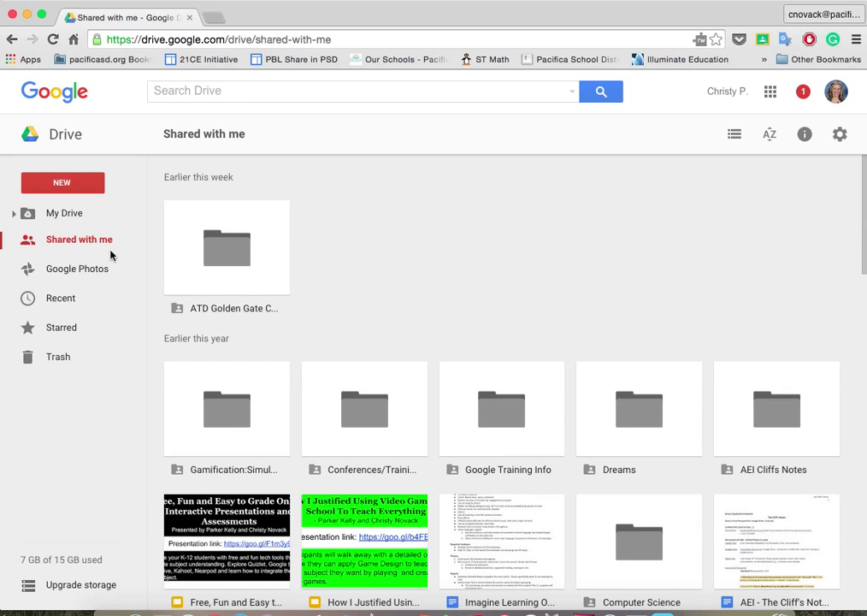
{"action": "left_click", "coordinate": [226, 249]}
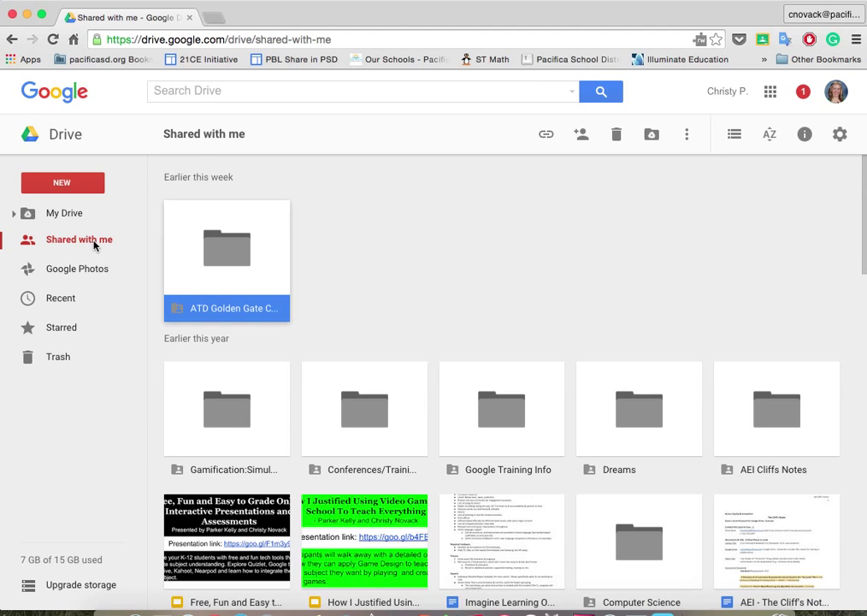
Step: View the Google Photos section, and browse through the list of recent files
{"action": "left_click", "coordinate": [63, 277]}
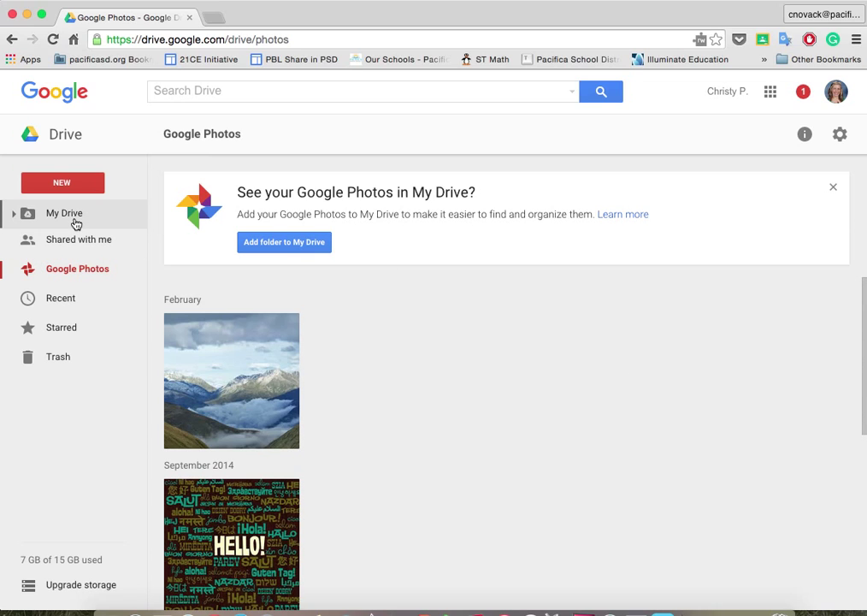
{"action": "left_click", "coordinate": [57, 305]}
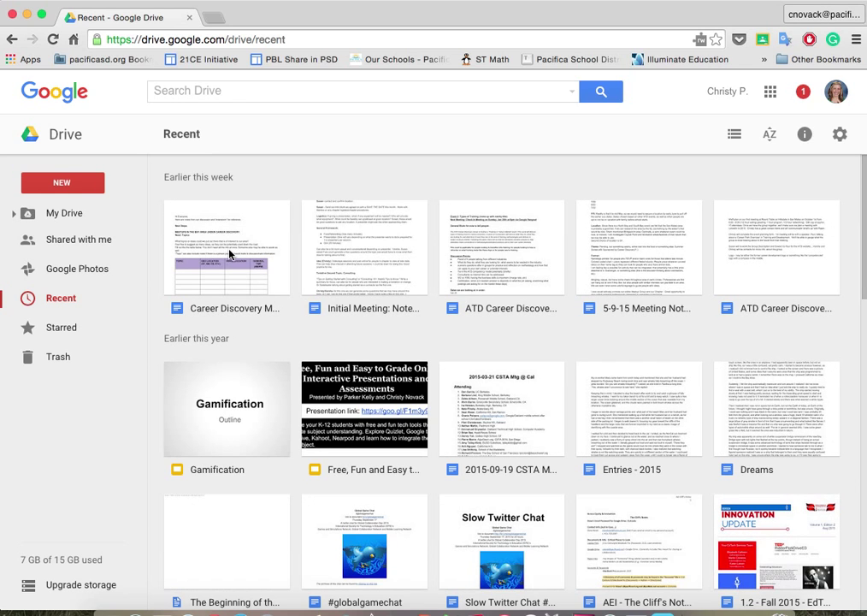
{"action": "scroll", "coordinate": [230, 253], "scroll_direction": "down", "scroll_amount": 2}
{"action": "scroll", "coordinate": [229, 254], "scroll_direction": "up", "scroll_amount": 2}
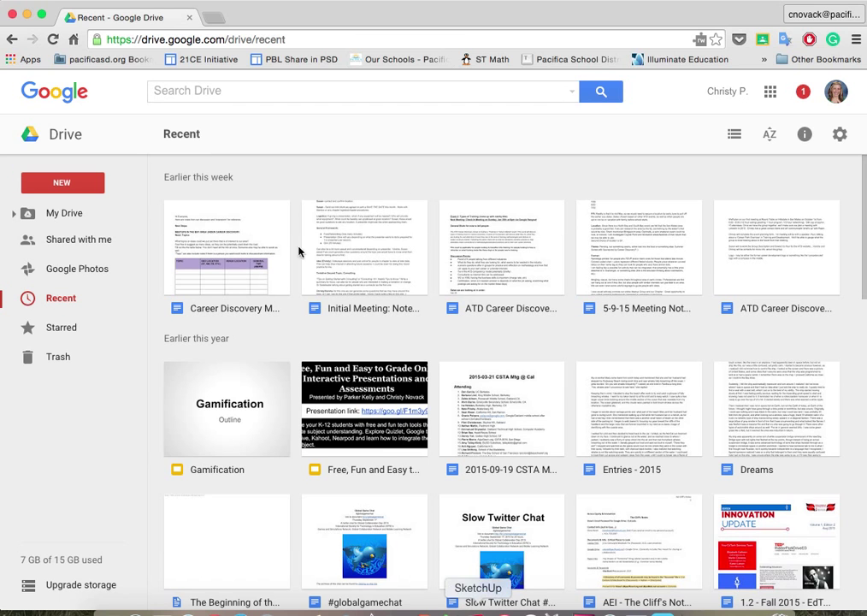
{"action": "scroll", "coordinate": [301, 343], "scroll_direction": "down", "scroll_amount": 6}
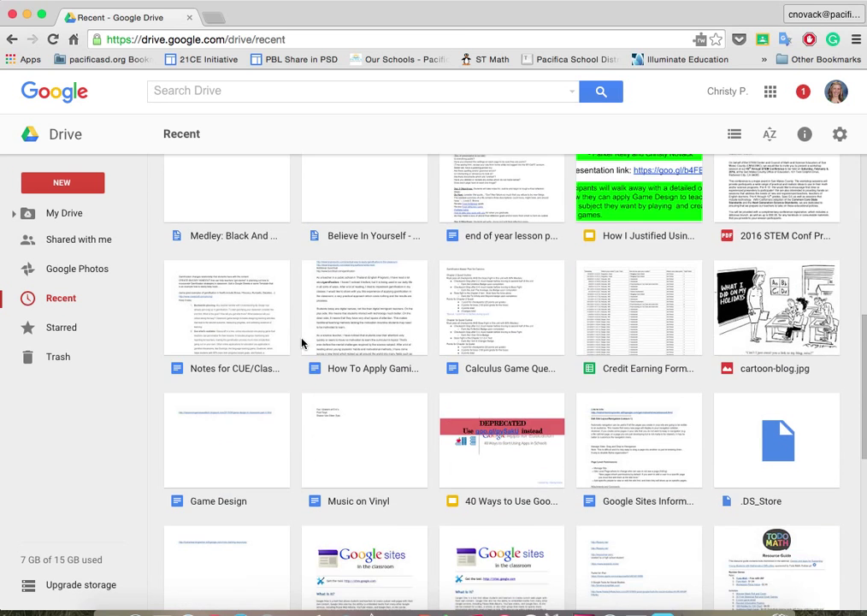
{"action": "scroll", "coordinate": [301, 343], "scroll_direction": "up", "scroll_amount": 5}
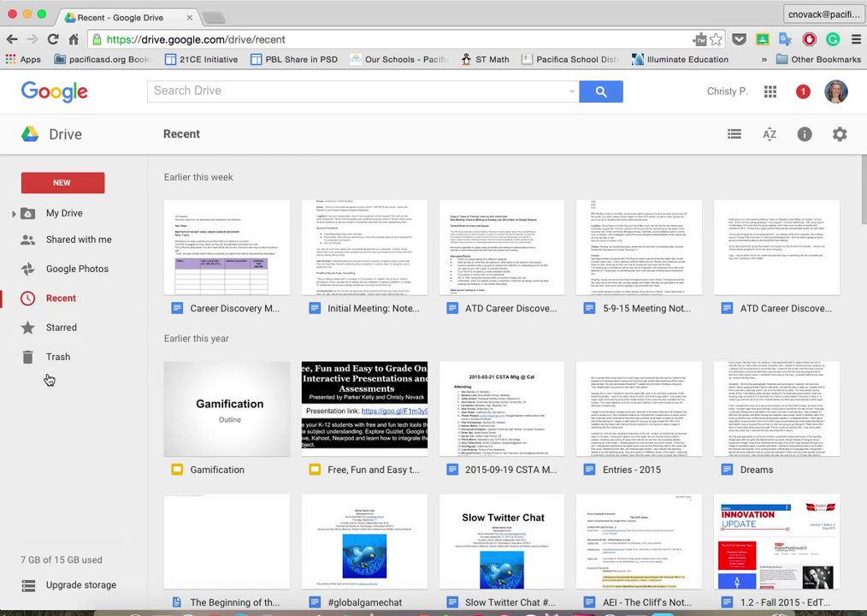
Step: Examine the actions available for the recent Career Discovery document without applying any, and return to My Drive
{"action": "left_click", "coordinate": [199, 240]}
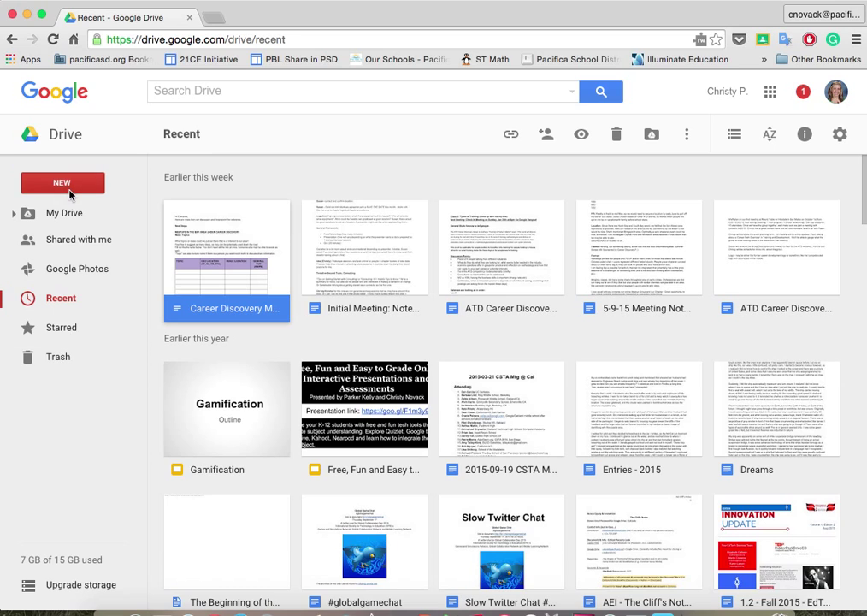
{"action": "right_click", "coordinate": [227, 250]}
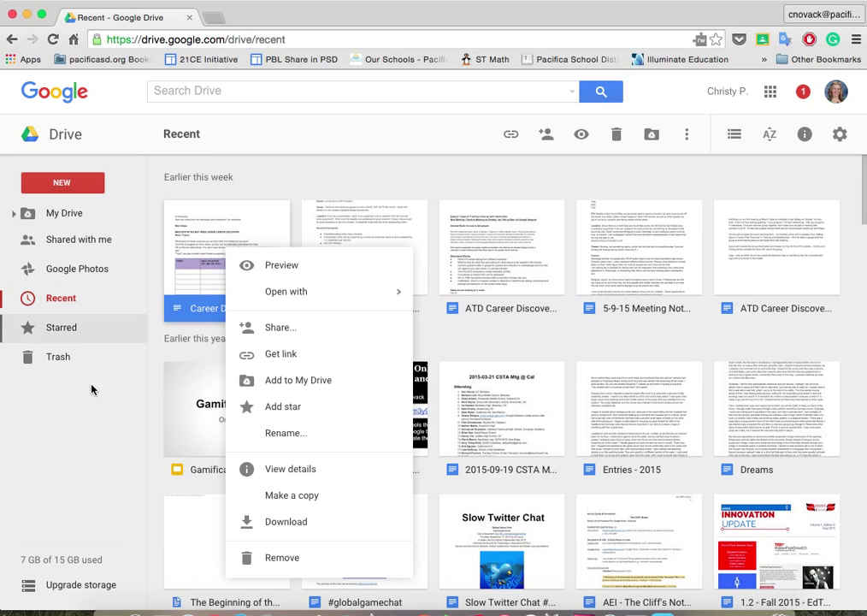
{"action": "left_click", "coordinate": [105, 474]}
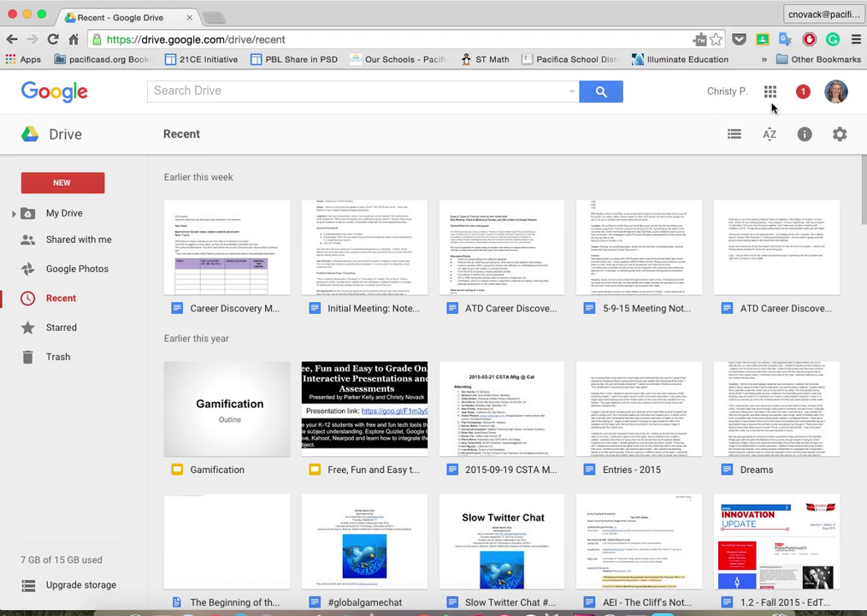
{"action": "left_click", "coordinate": [66, 216]}
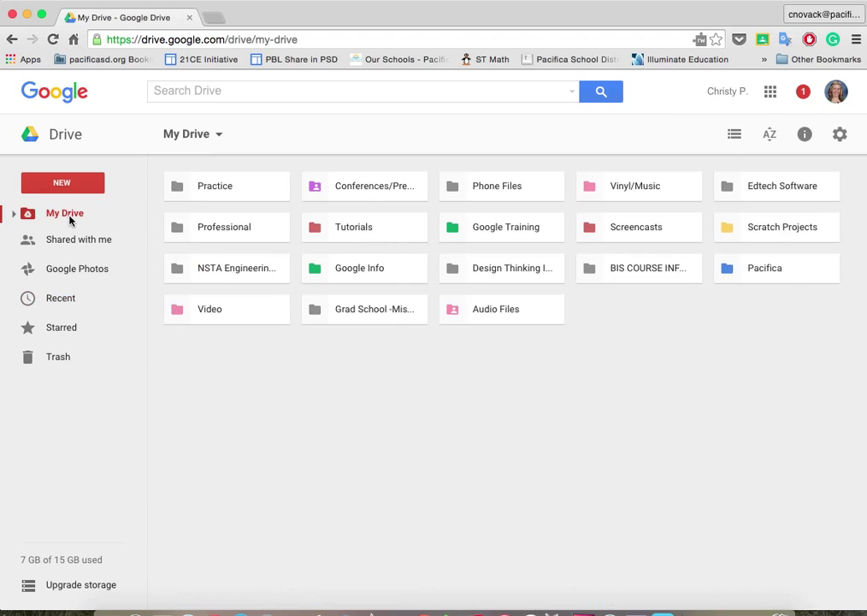